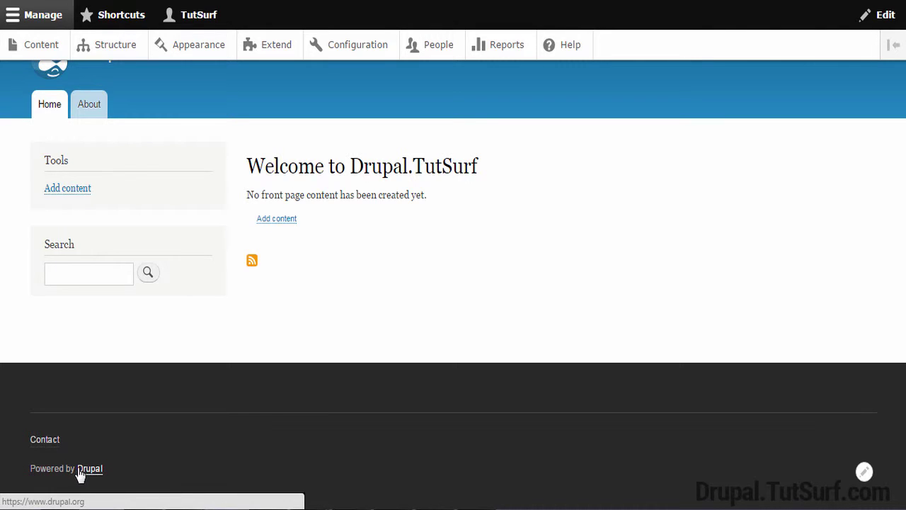
# - Open the contextual options on the footer's Powered by Drupal block to configure it
pyautogui.click(866, 472)
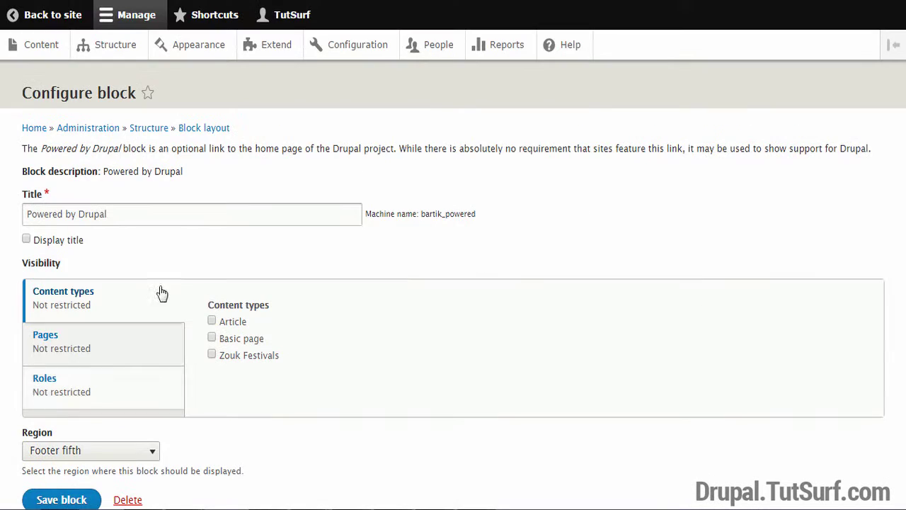
# - Set the Powered by Drupal block's region to '- None -' and save the block
pyautogui.scroll(-1, 235, 335)
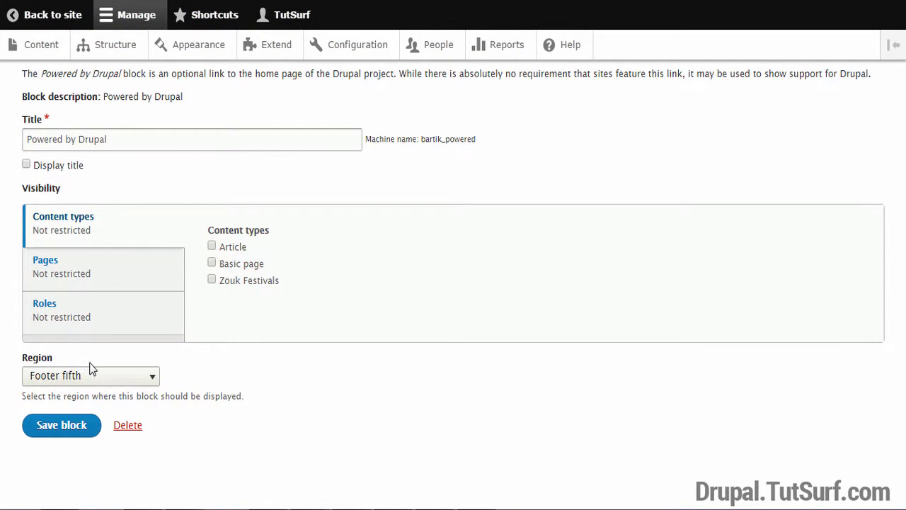
pyautogui.click(101, 384)
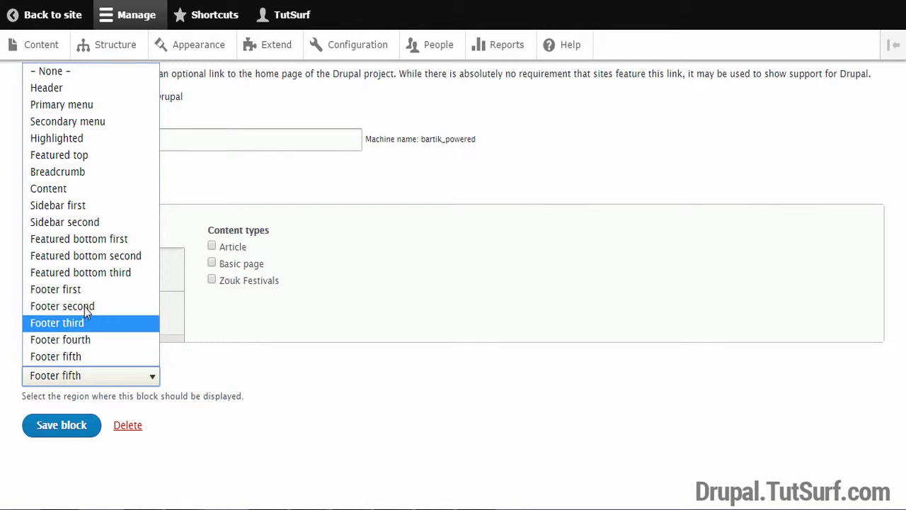
pyautogui.click(77, 71)
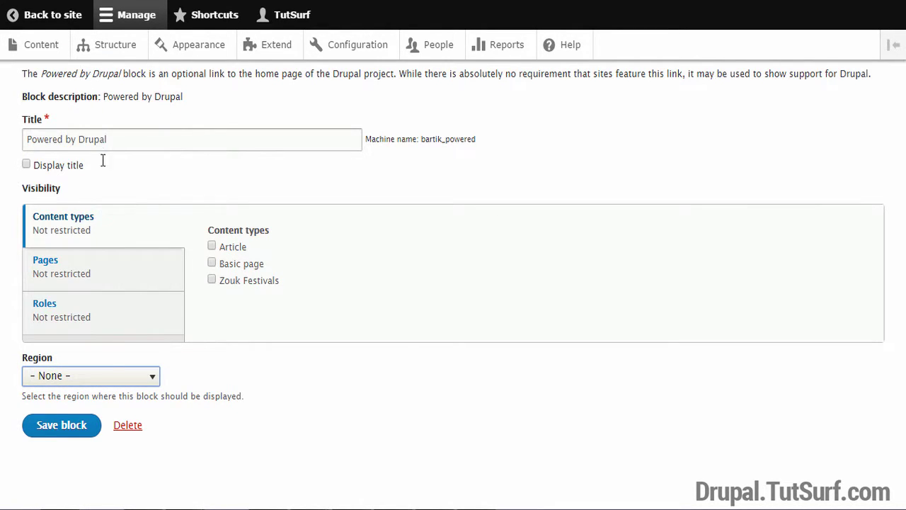
pyautogui.click(62, 433)
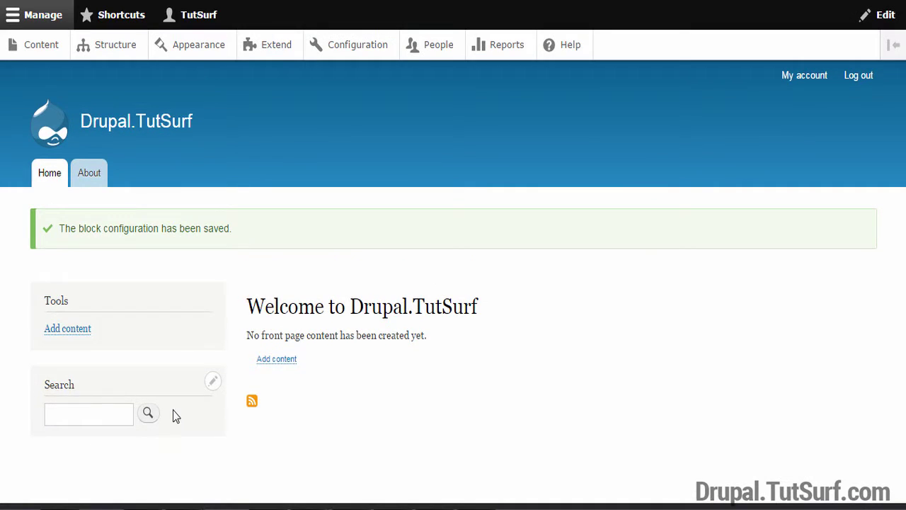
# - Go through Structure > Block layout to the Custom block library and start adding a custom block
pyautogui.scroll(-3, 175, 415)
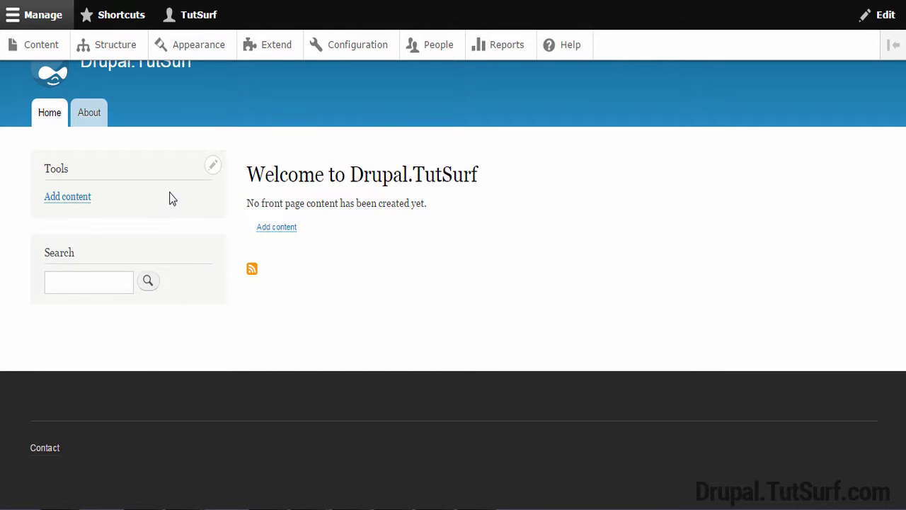
pyautogui.click(113, 51)
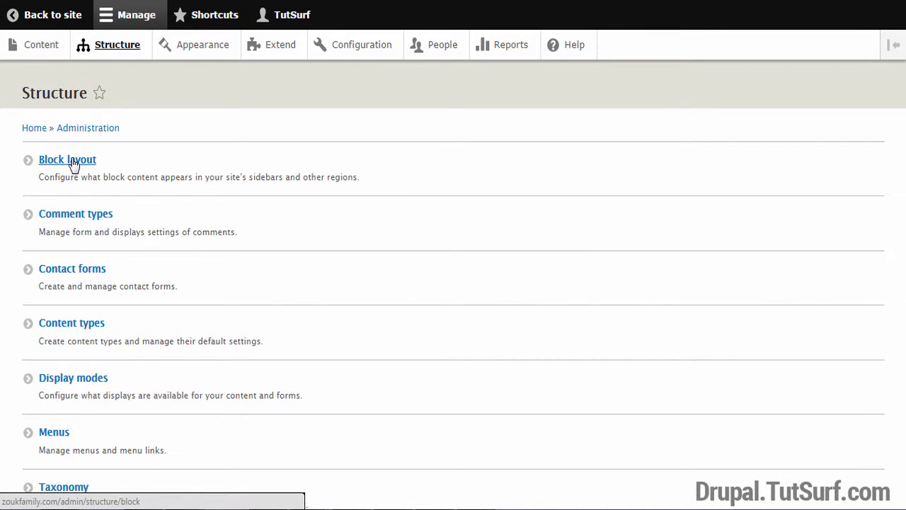
pyautogui.click(77, 161)
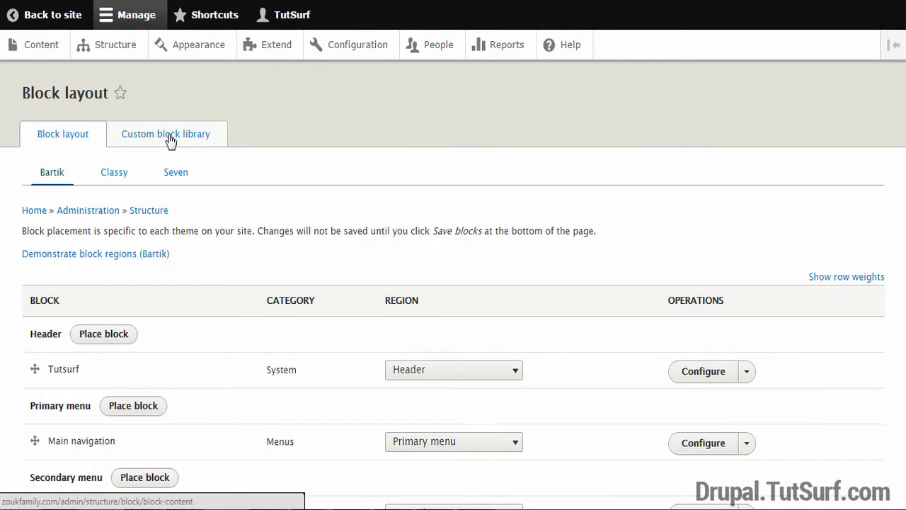
pyautogui.click(177, 139)
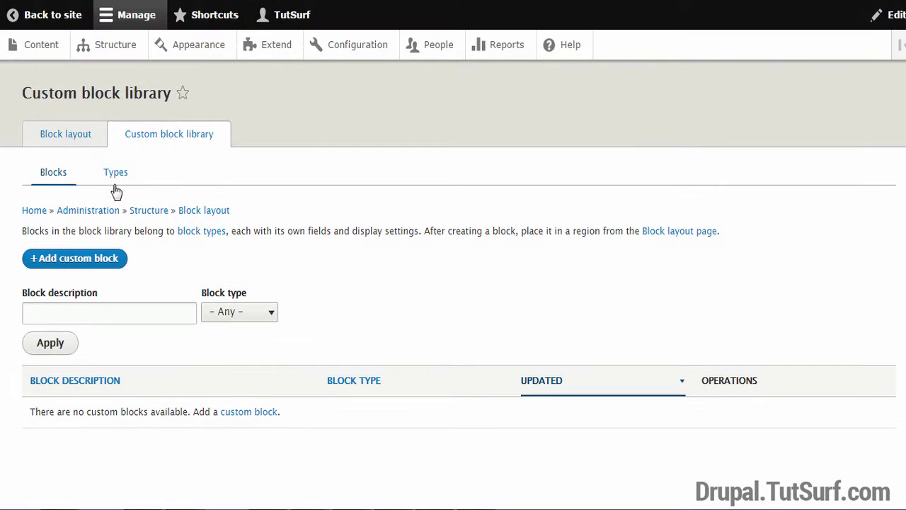
pyautogui.click(71, 259)
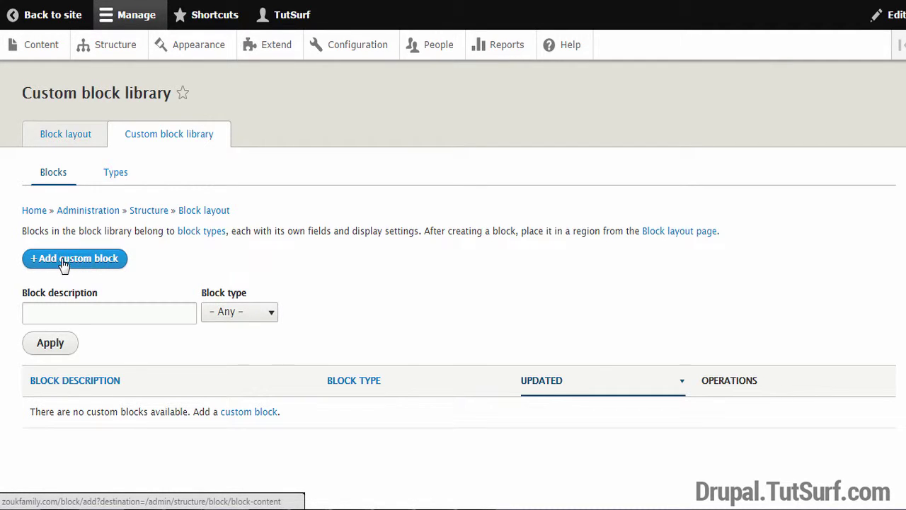
# - Fill in a new basic block with description 'My website URL' and body 'Website.com'
pyautogui.click(67, 268)
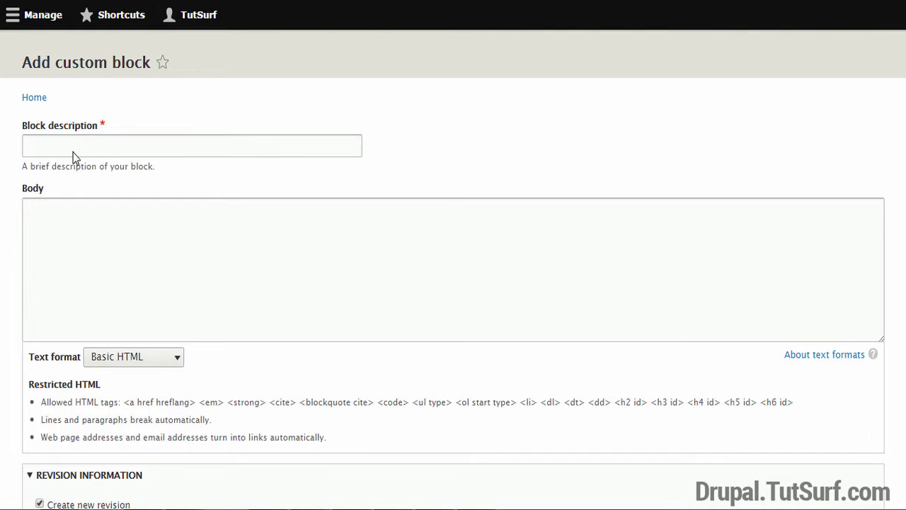
pyautogui.click(74, 158)
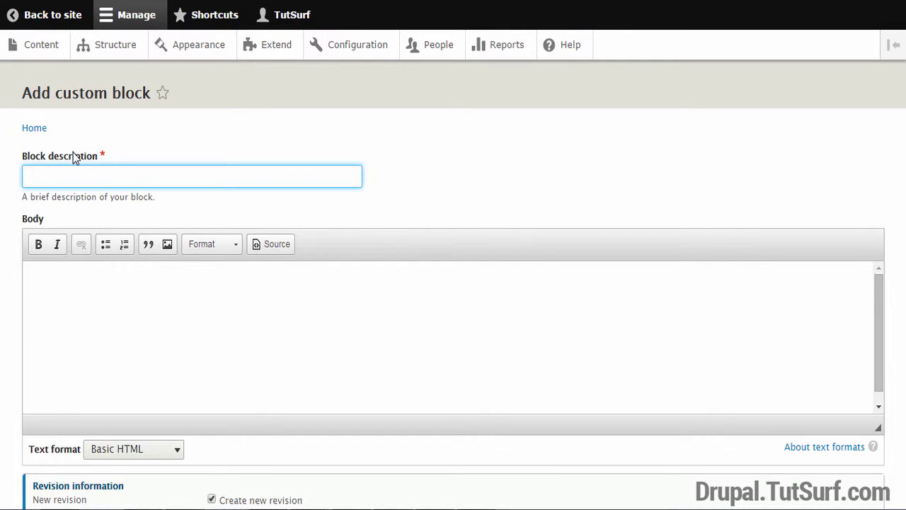
pyautogui.write('My ')
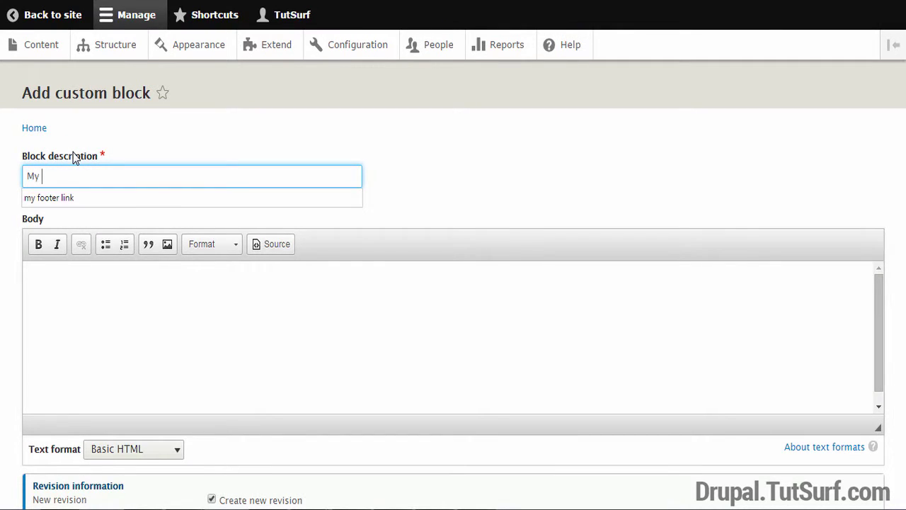
pyautogui.write('website ')
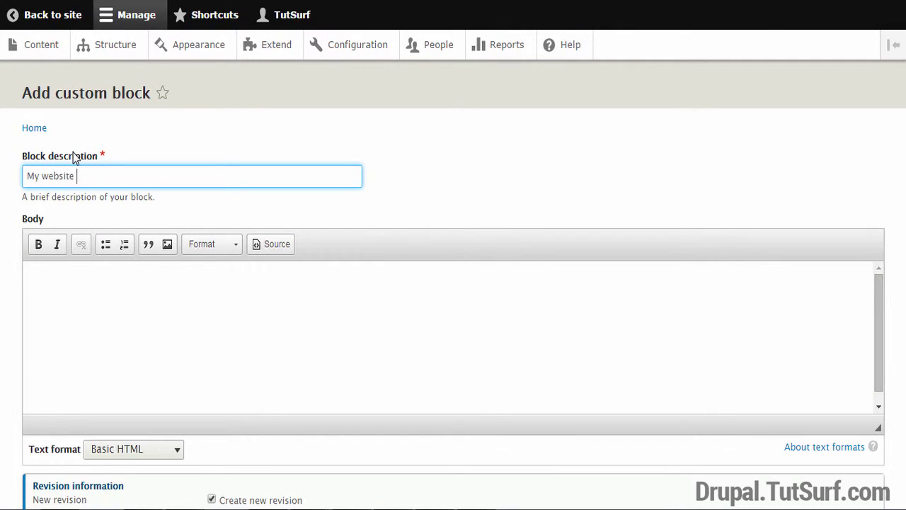
pyautogui.write('URL')
pyautogui.press('Tab')
pyautogui.write('Website.com')
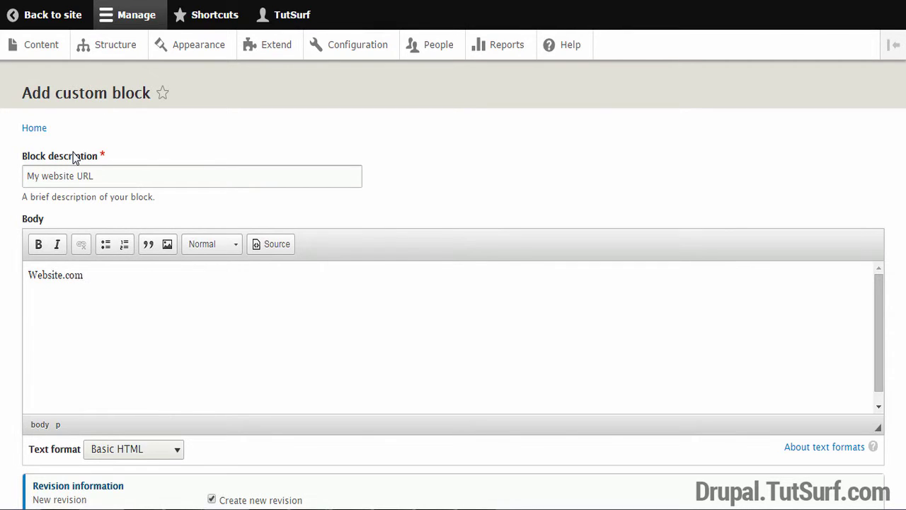
pyautogui.scroll(-3, 72, 157)
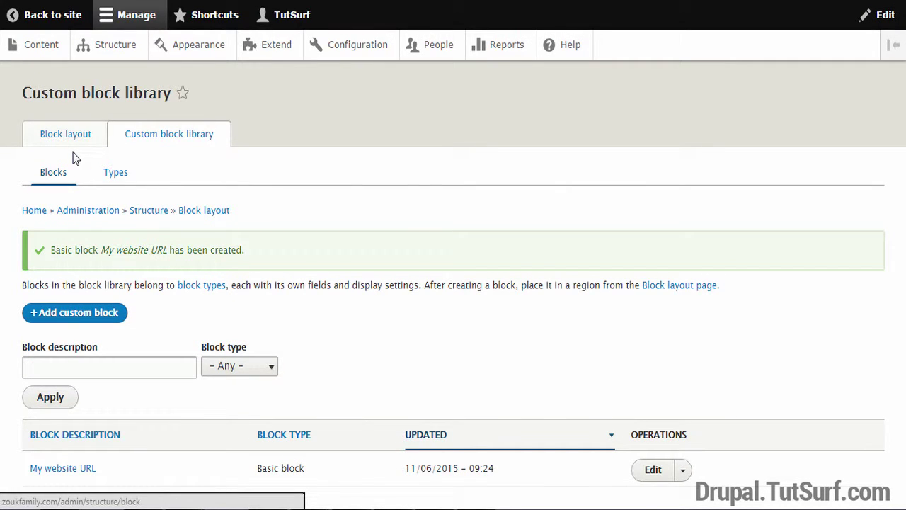
# - Return to the Bartik block layout and open Place block for the Footer fifth region
pyautogui.click(74, 156)
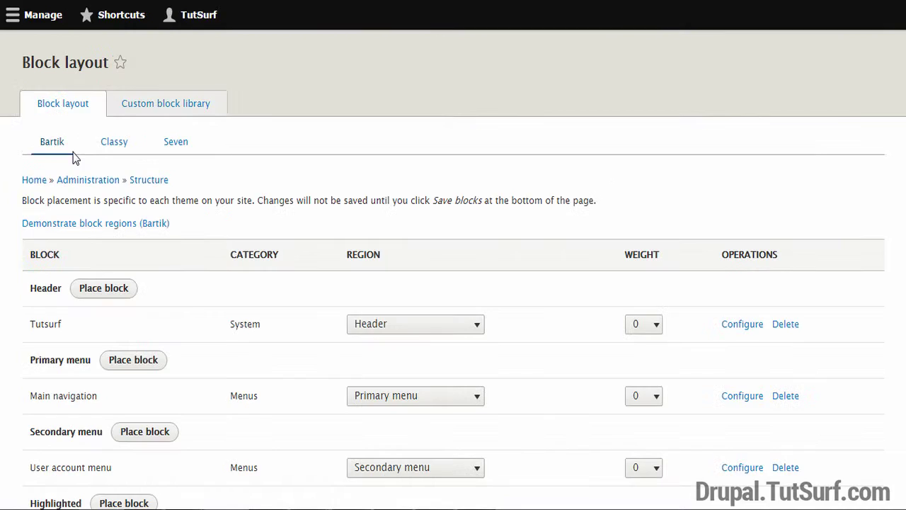
pyautogui.scroll(-5, 75, 157)
pyautogui.scroll(-15, 74, 158)
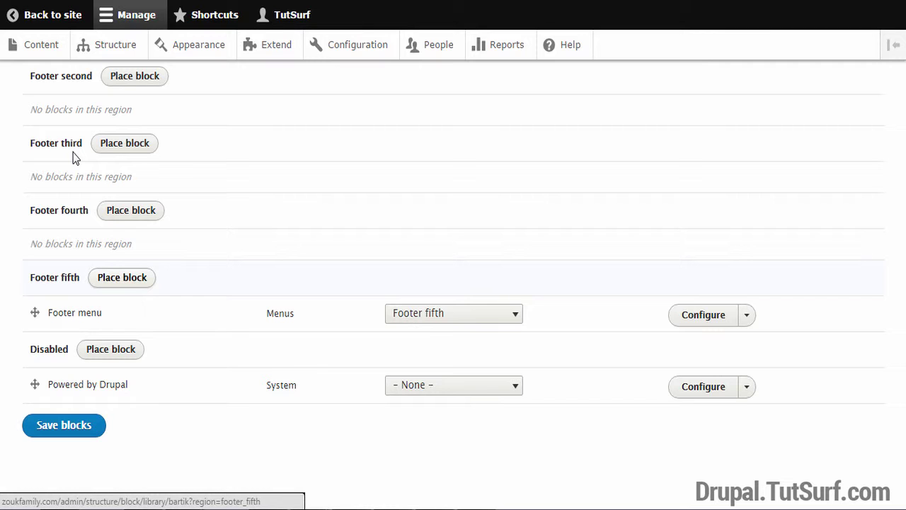
pyautogui.press('Return')
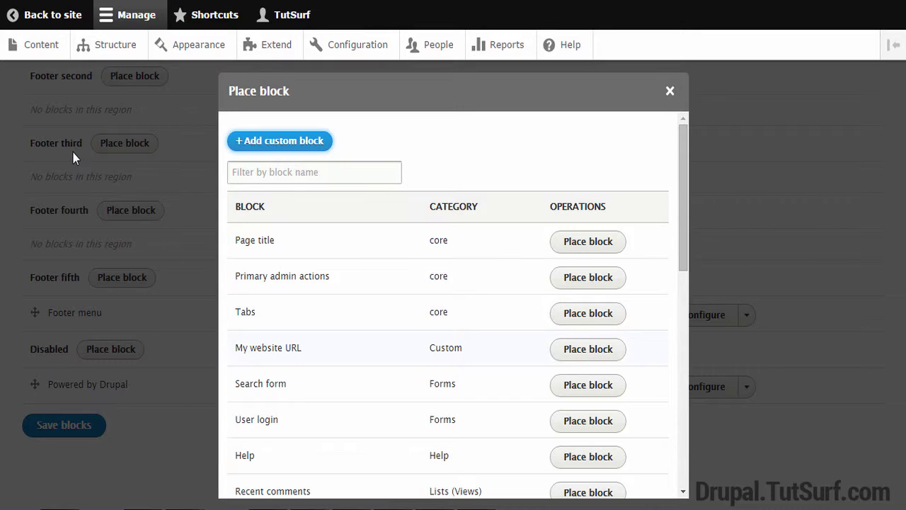
# - Place the My website URL block in Footer fifth with Display title unchecked, then return to the site
pyautogui.press('Tab')
pyautogui.press('Tab')
pyautogui.press('Tab')
pyautogui.press('Tab')
pyautogui.press('Tab')
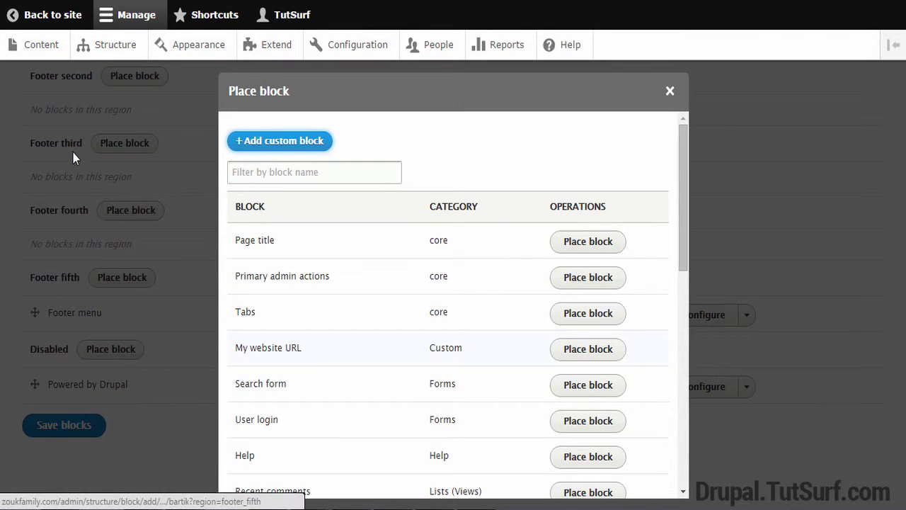
pyautogui.press('Return')
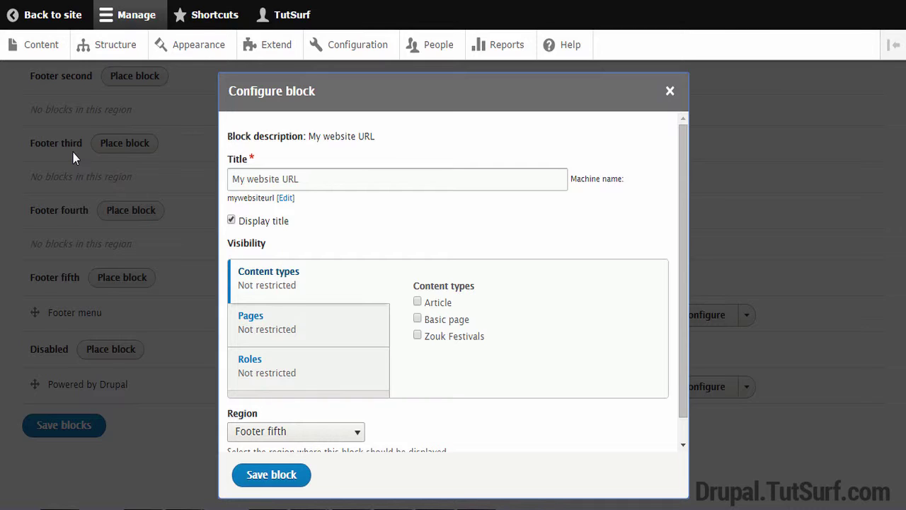
pyautogui.press('space')
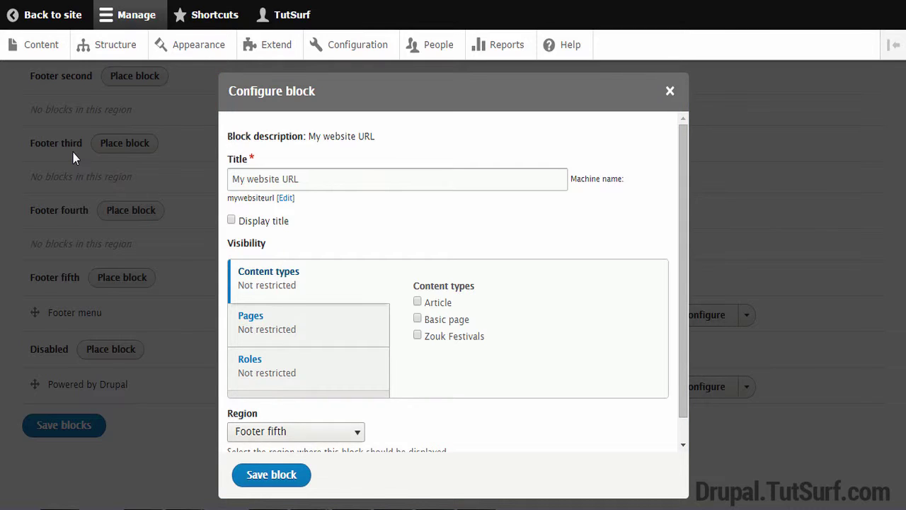
pyautogui.press('Tab')
pyautogui.press('Tab')
pyautogui.press('Tab')
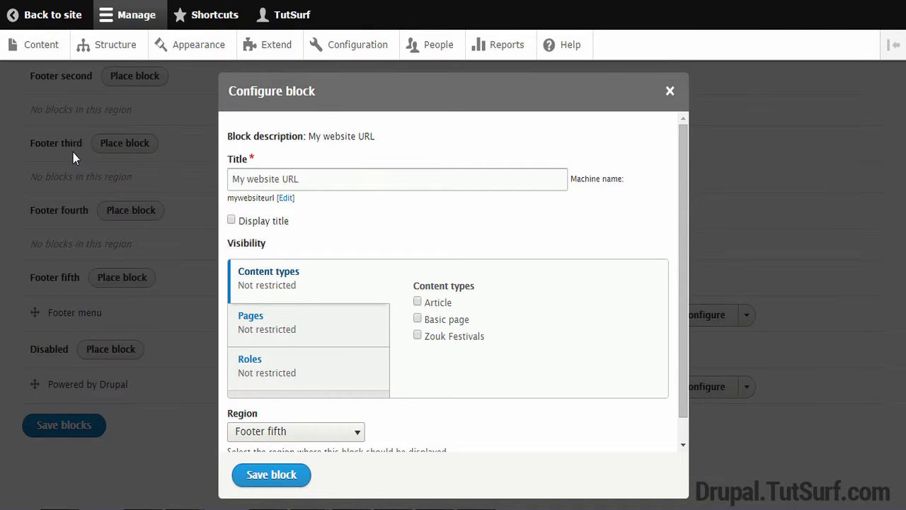
pyautogui.press('space')
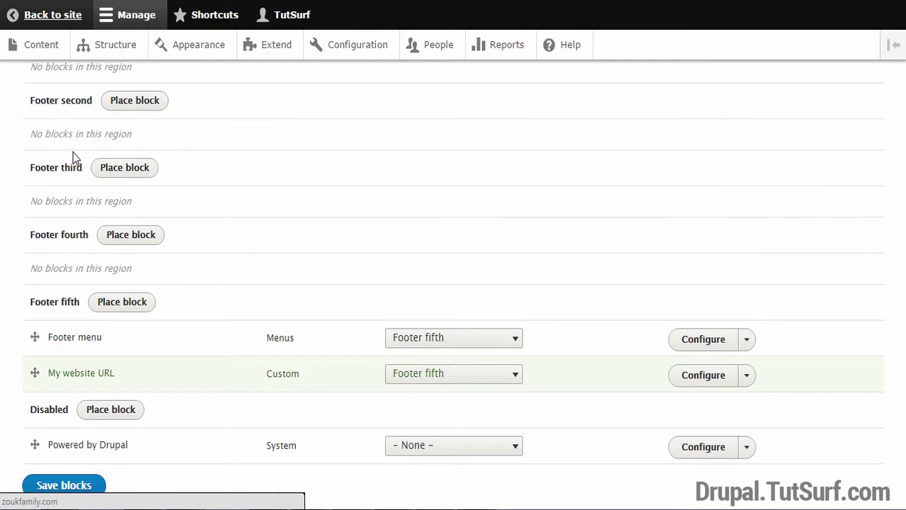
pyautogui.hotkey('ctrl', 'Tab')
pyautogui.scroll(-1, 73, 152)
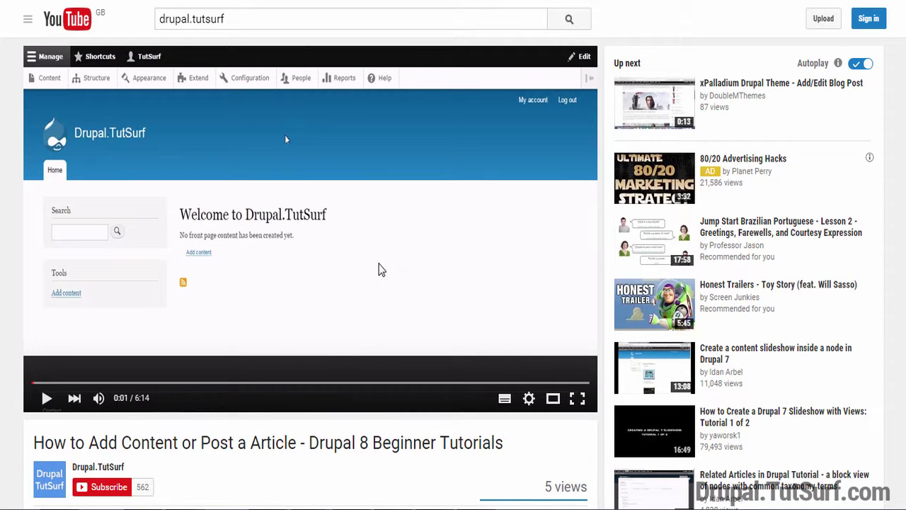
# - Follow the digitalocean.com hosting link in the tutorial video's description
pyautogui.scroll(-1, 397, 273)
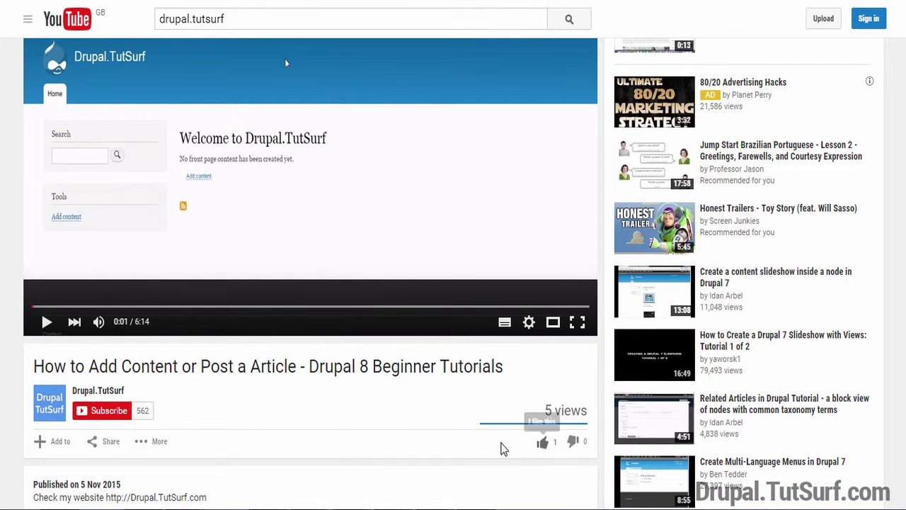
pyautogui.scroll(-1, 311, 439)
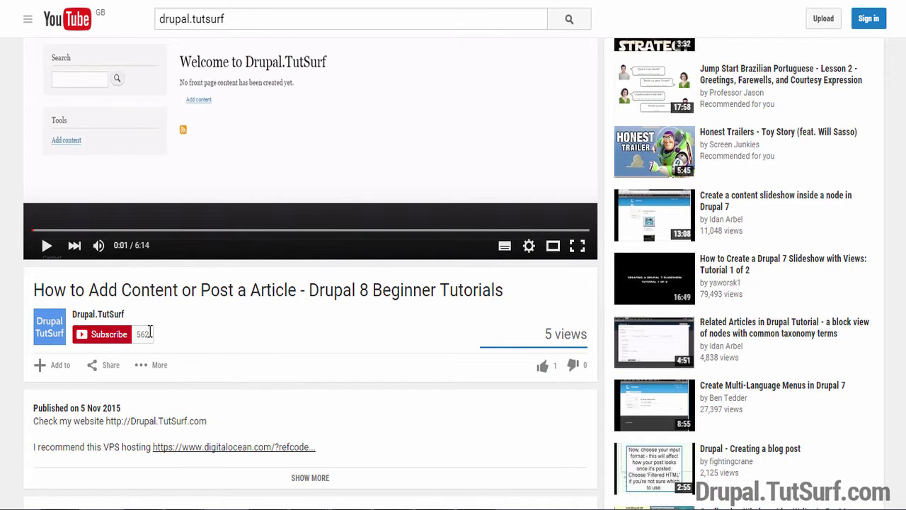
pyautogui.scroll(-1, 223, 343)
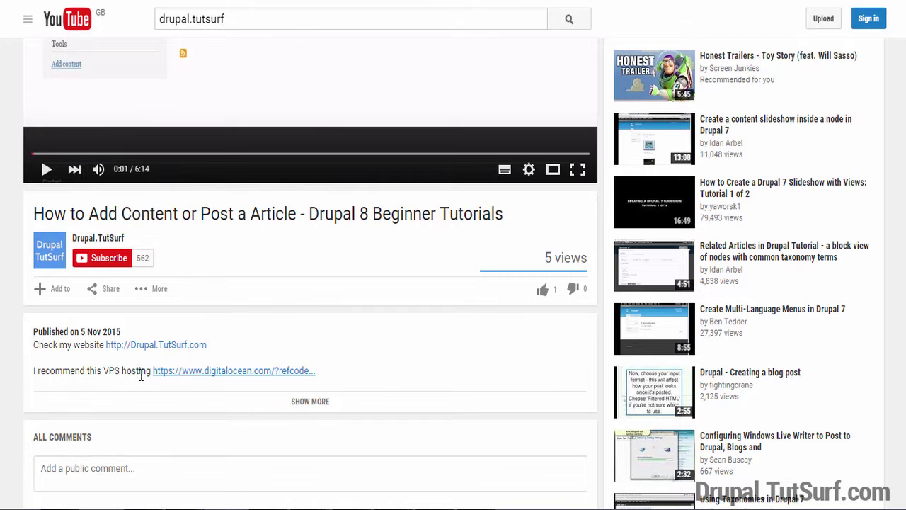
pyautogui.click(215, 377)
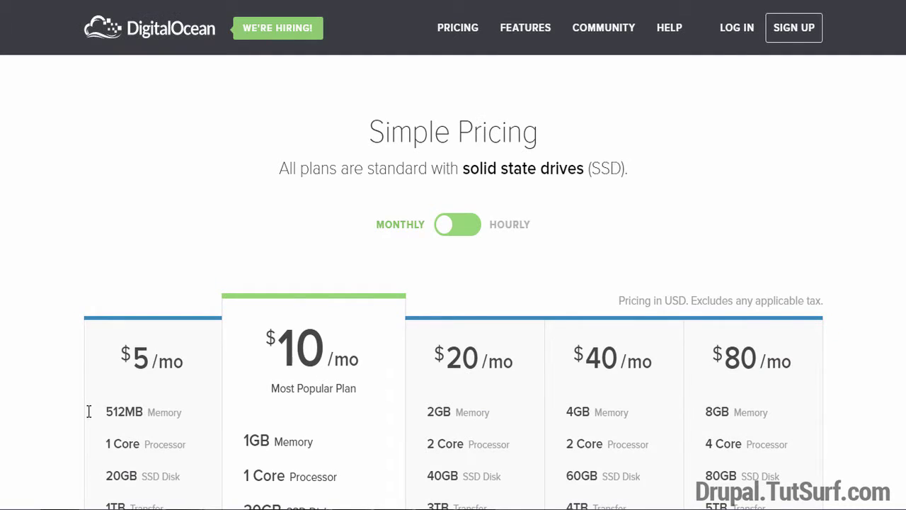
pyautogui.scroll(-2, 89, 411)
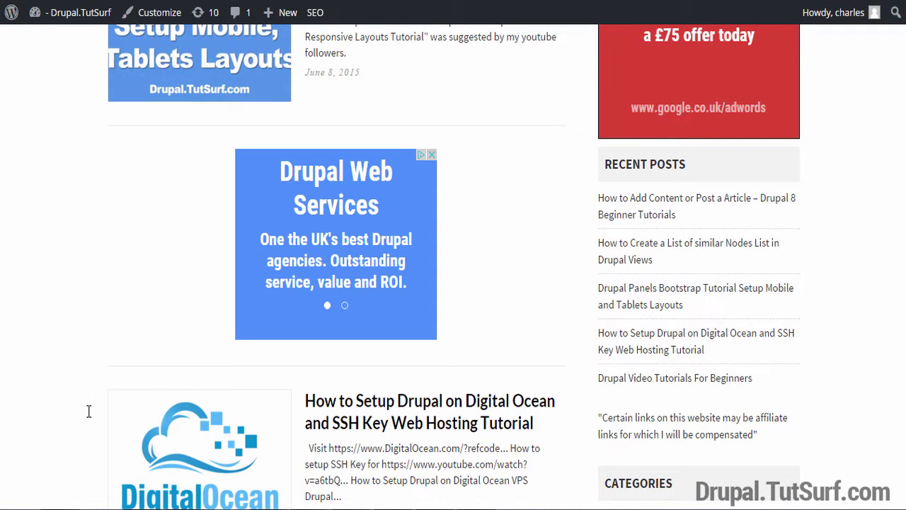
# - Scroll through the recent Drupal tutorial posts on the Drupal.TutSurf blog home page
pyautogui.scroll(6, 89, 411)
pyautogui.scroll(2, 88, 411)
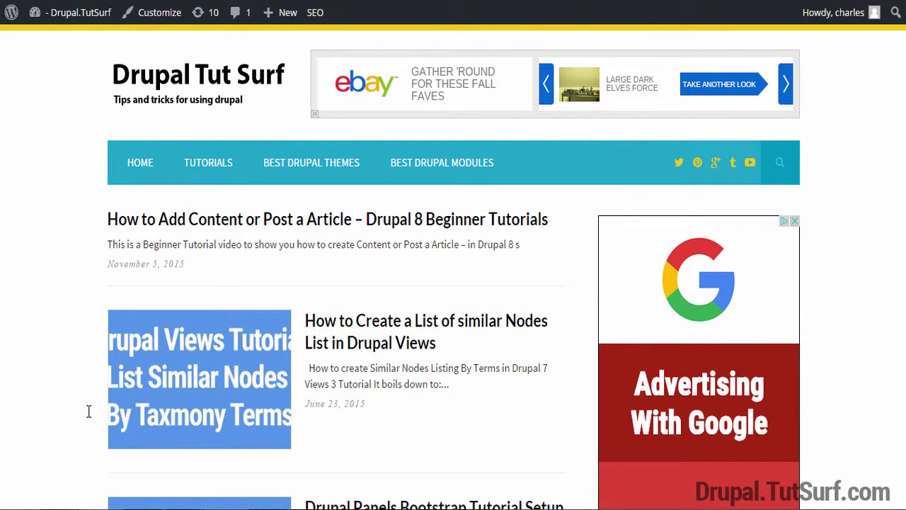
pyautogui.scroll(-2, 89, 411)
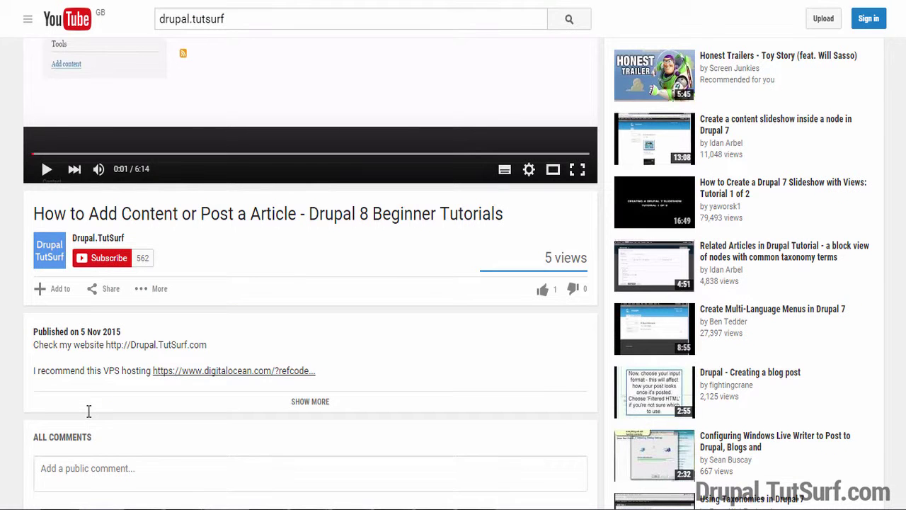
# - Scroll down the Drupal 8 tutorial video page to its empty comments section
pyautogui.scroll(-1, 89, 410)
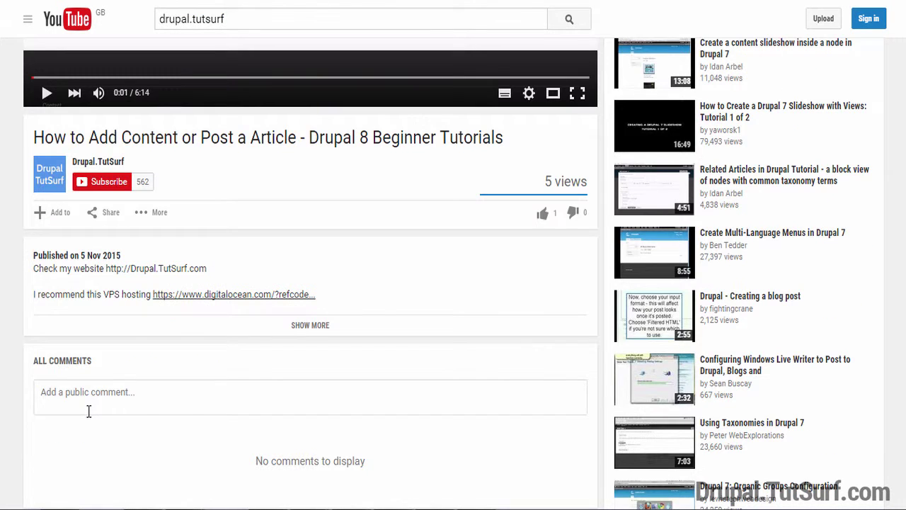